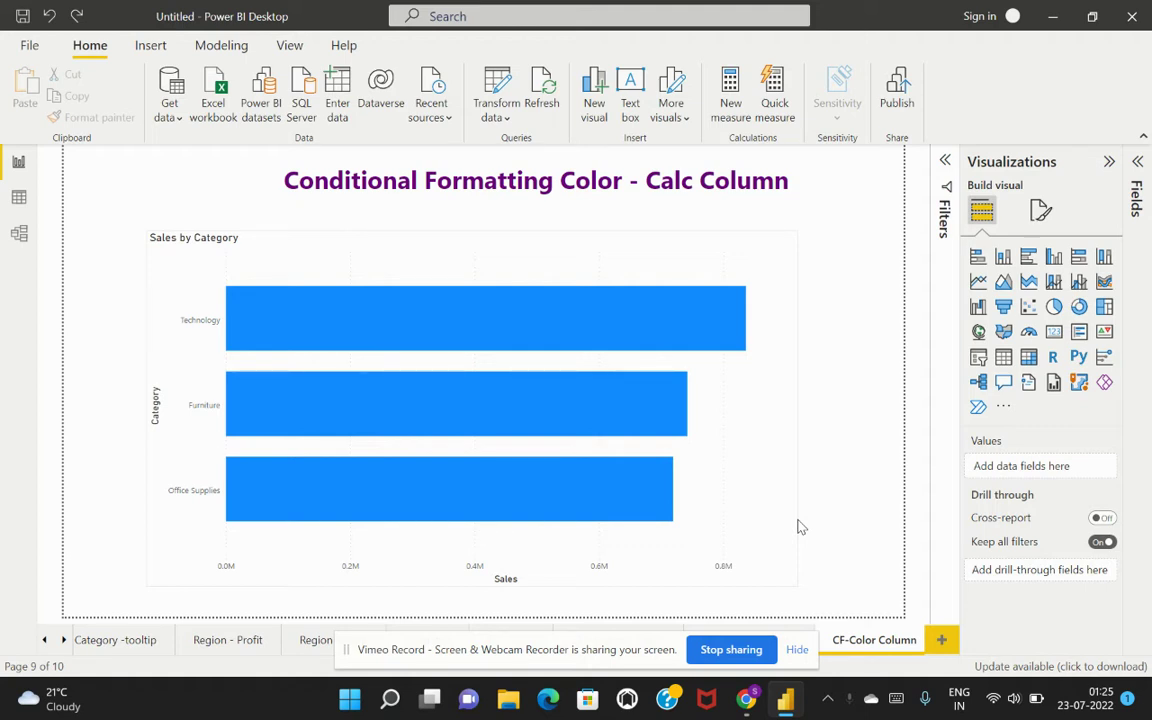
Step: Select the Sales by Category bar chart (Category by Sales) on the report canvas
click(746, 455)
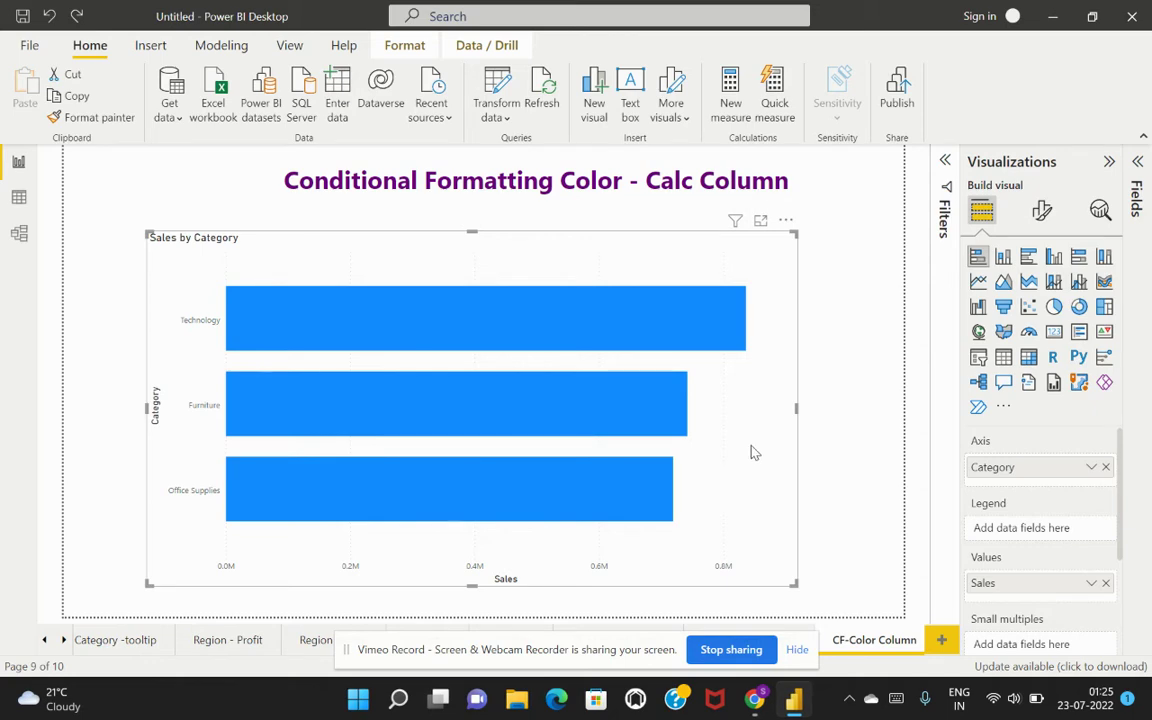
Step: In Data view, show the CF Color column's SWITCH formula: Furniture darkblue, Office Supplies #00EDA4, others lightgrey
click(18, 200)
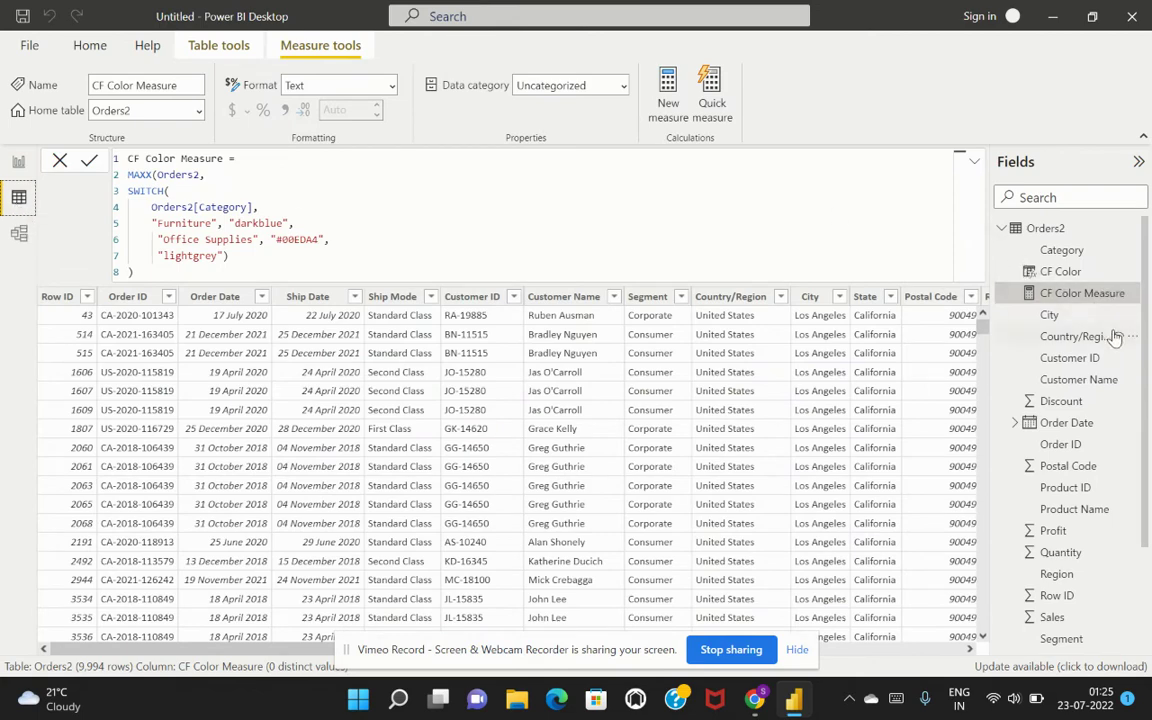
click(1064, 274)
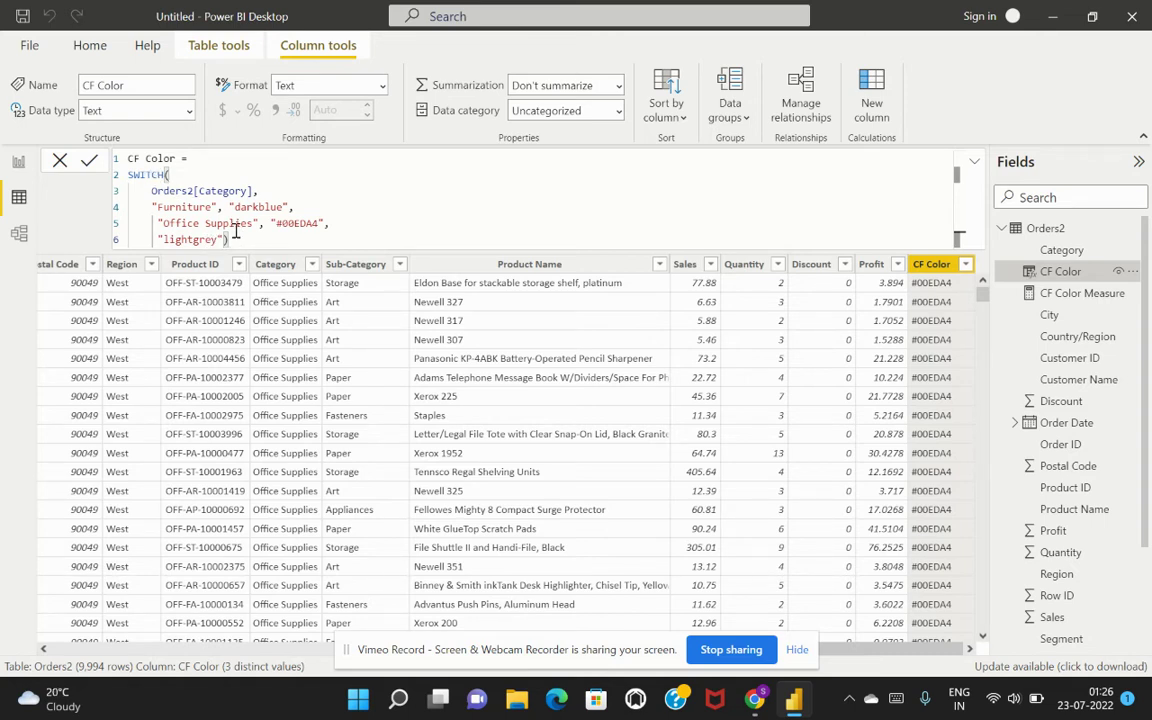
Step: Back in Report view, reveal the chart's Bars > Colors formatting settings
click(19, 162)
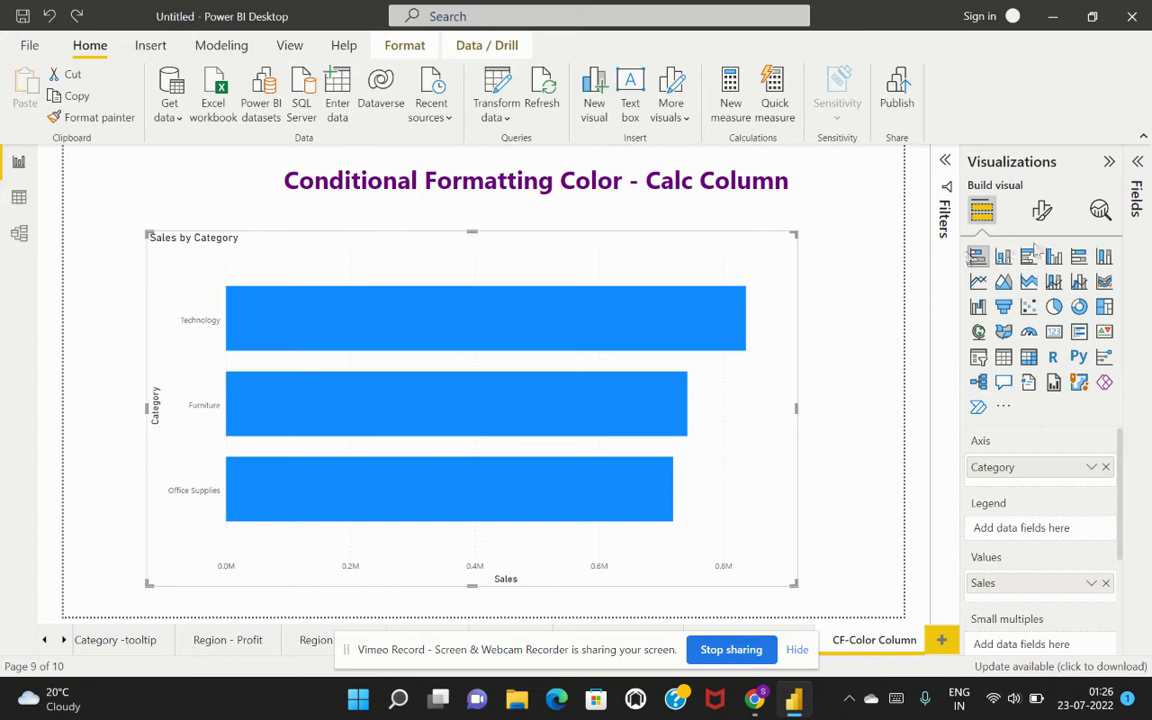
click(1042, 212)
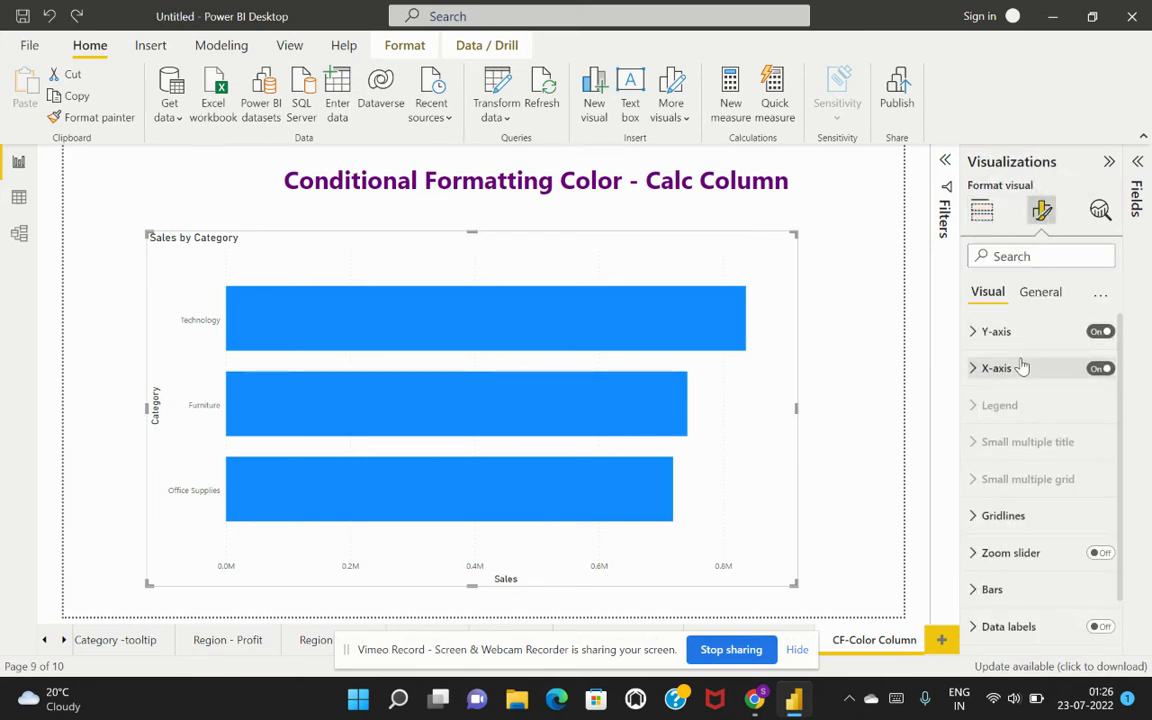
scroll(1022, 368, down, 2)
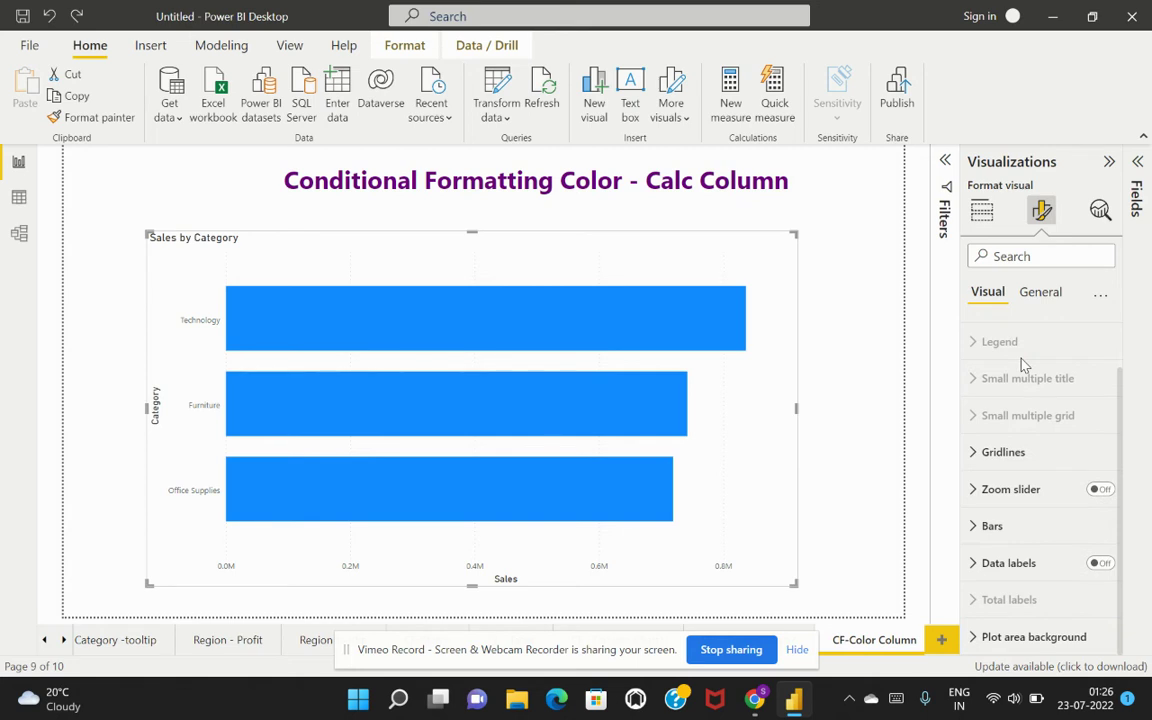
click(974, 528)
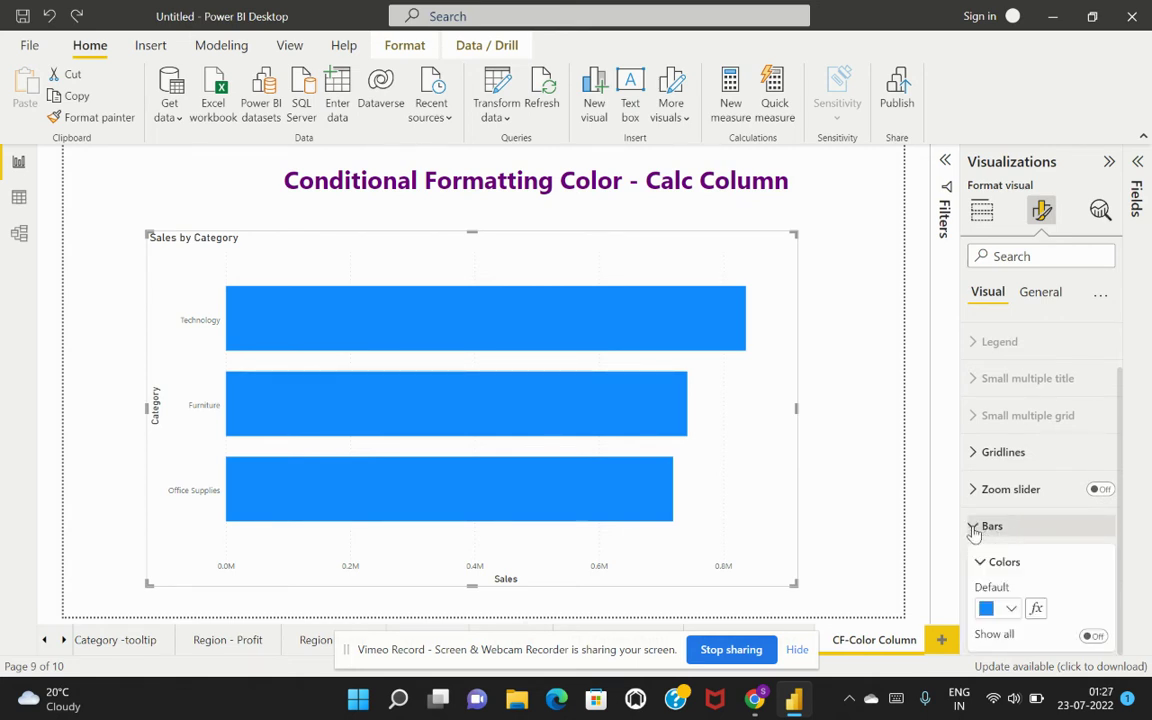
scroll(1029, 496, down, 2)
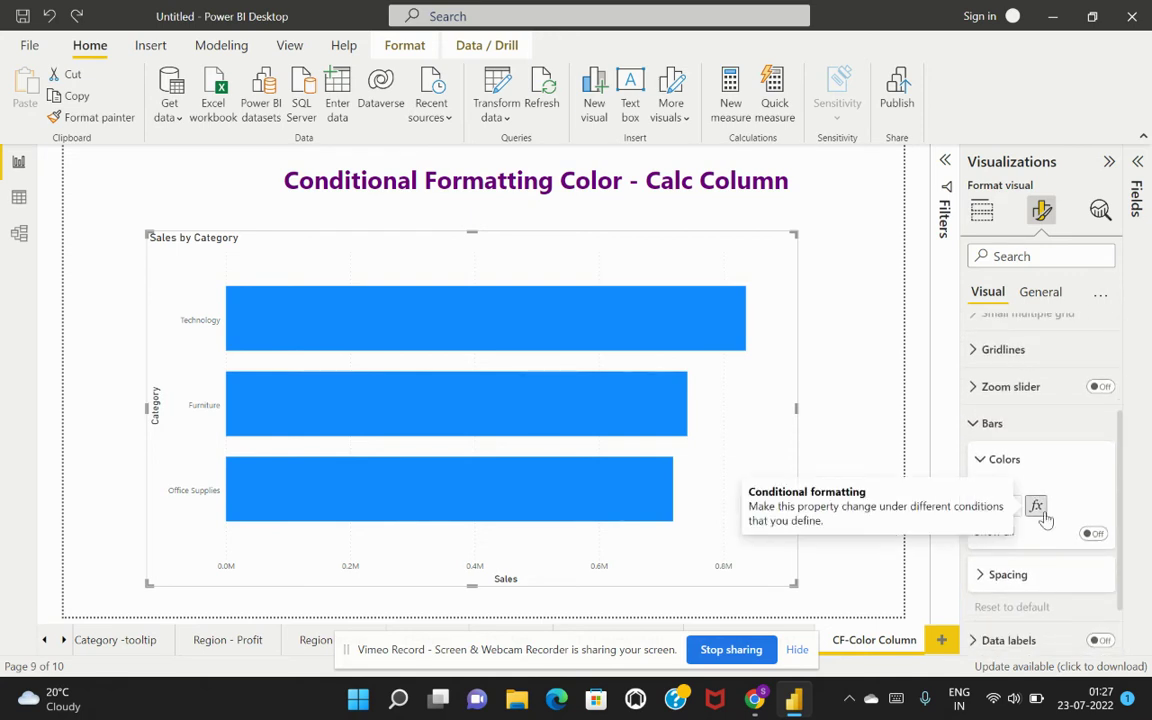
Step: Set the bar Default color's conditional formatting to Field value using CF Color, summarized as First
click(1038, 508)
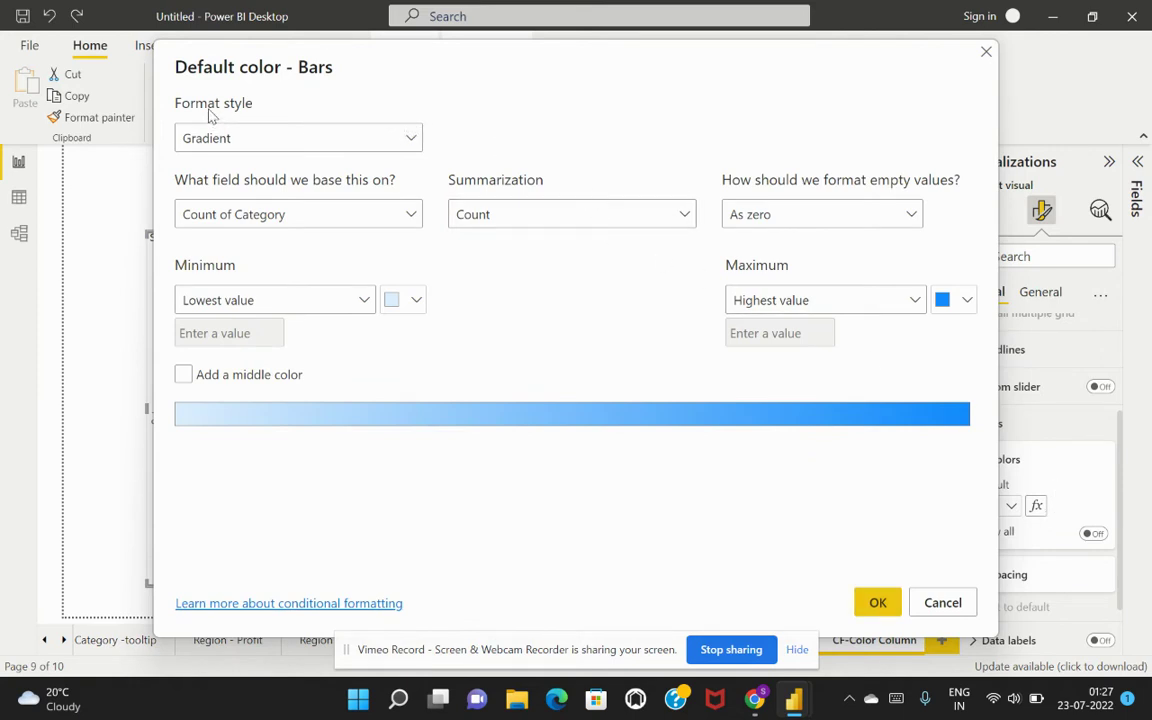
click(290, 148)
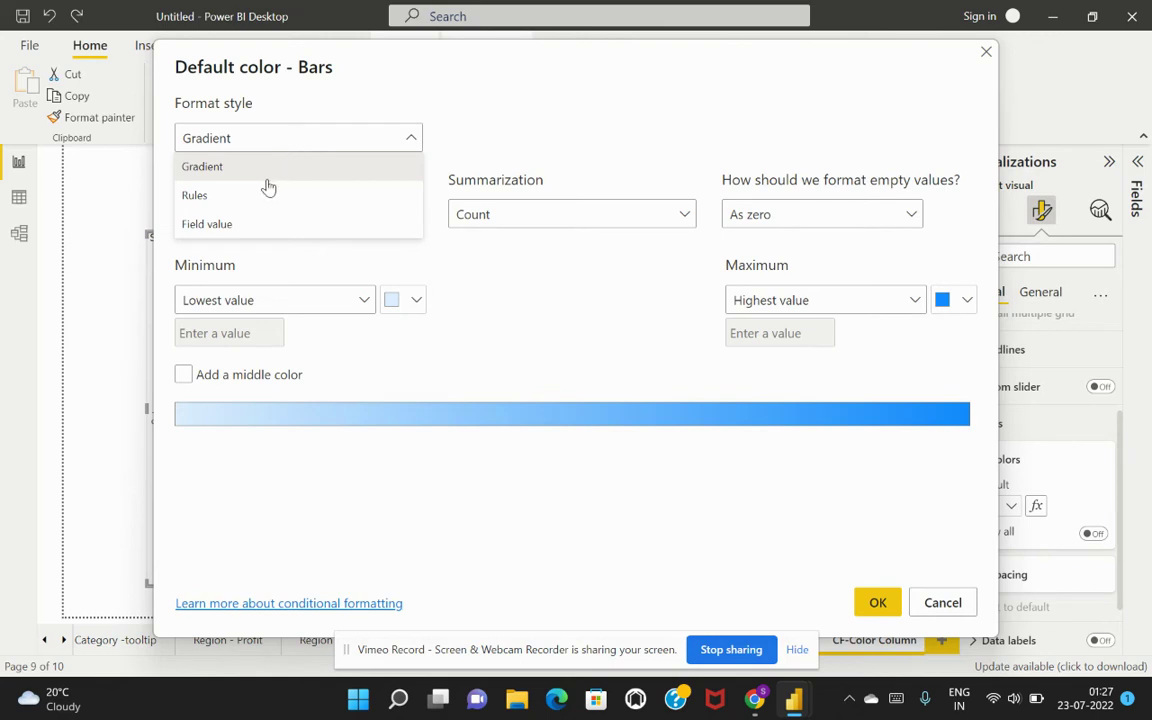
click(231, 226)
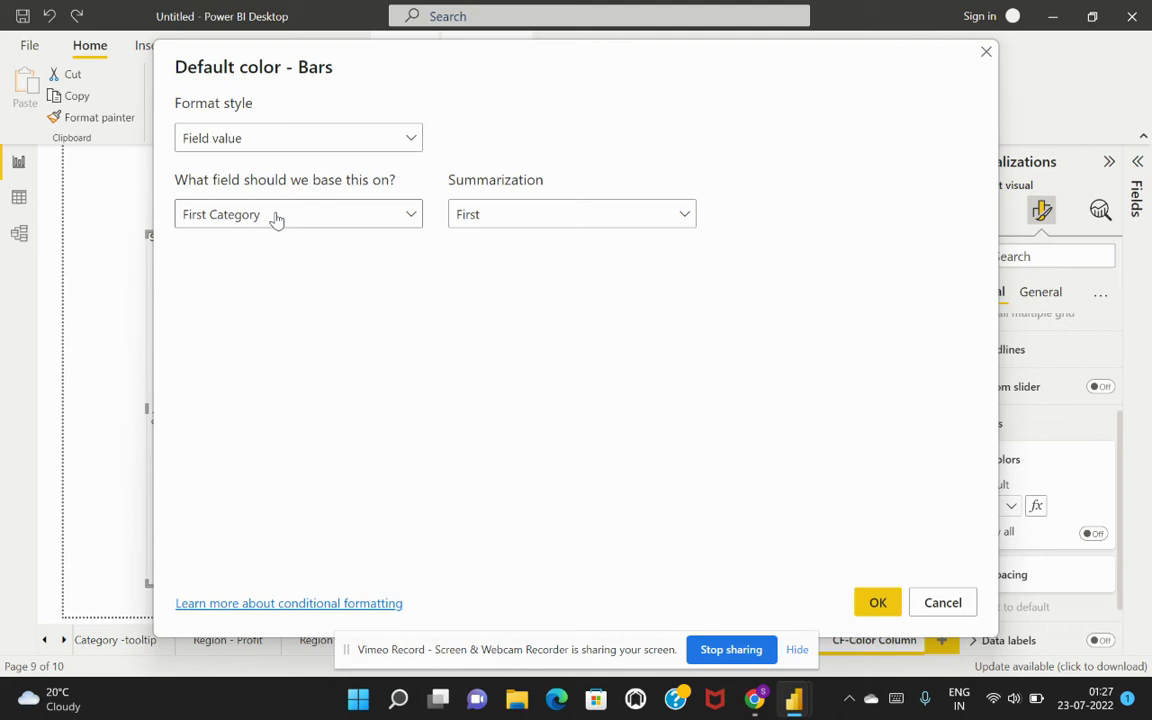
click(276, 218)
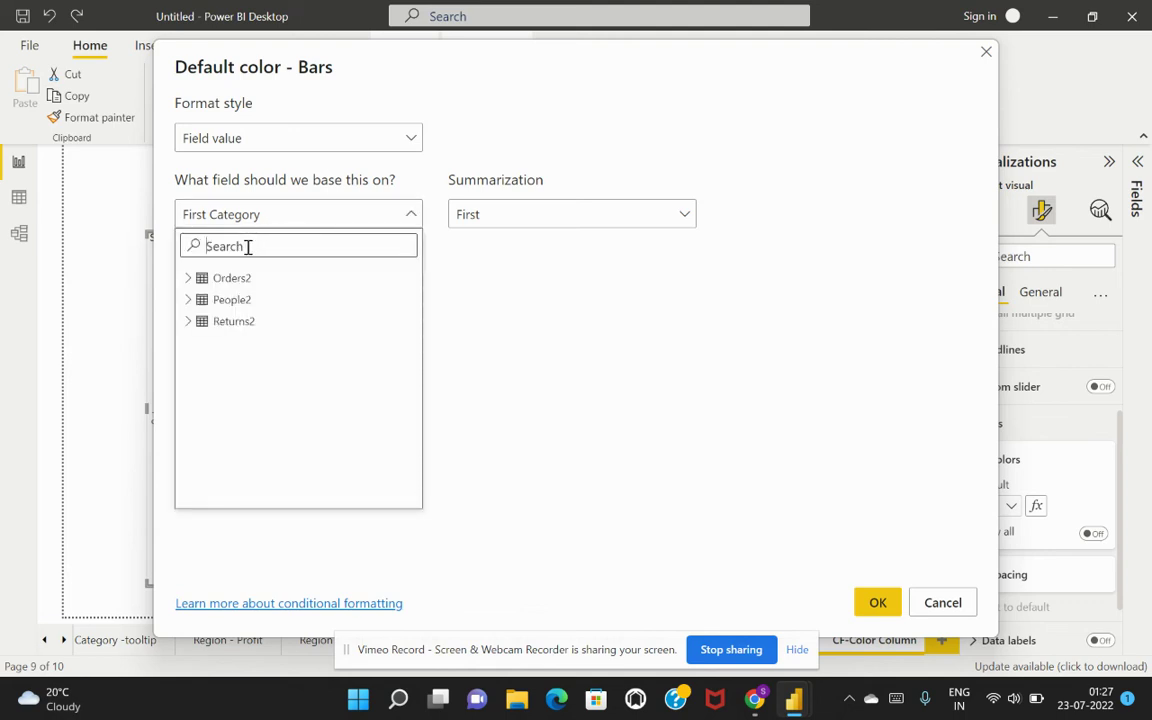
text(CF)
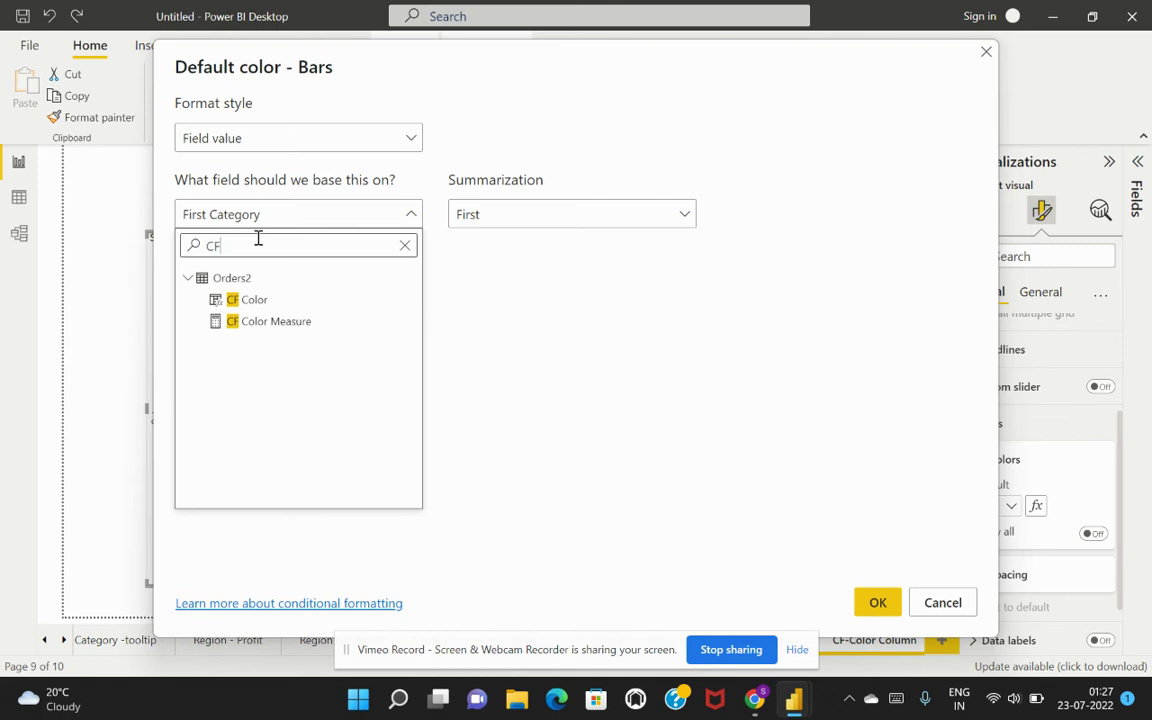
click(254, 300)
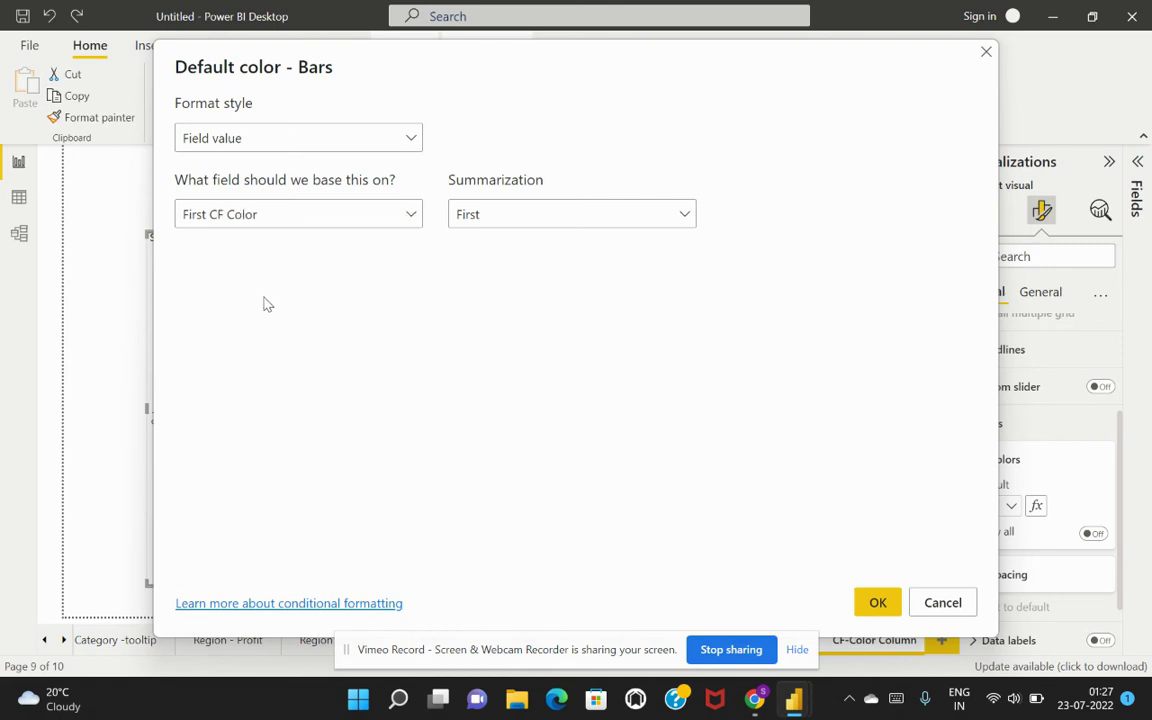
click(632, 222)
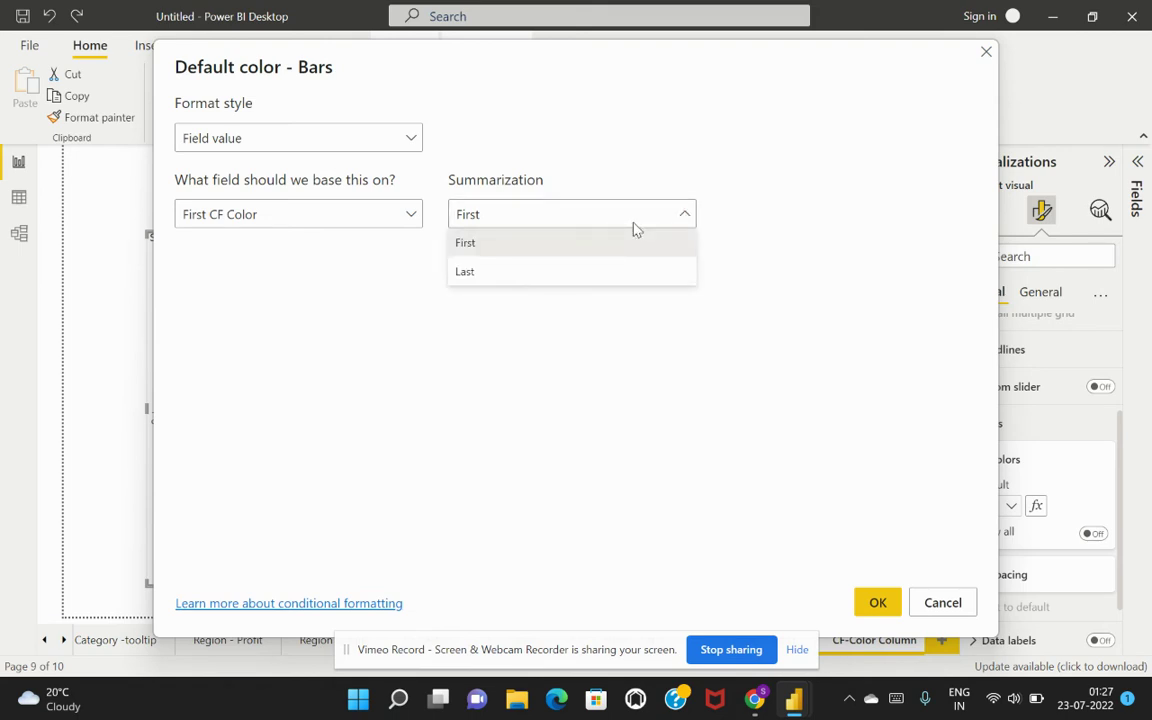
click(824, 280)
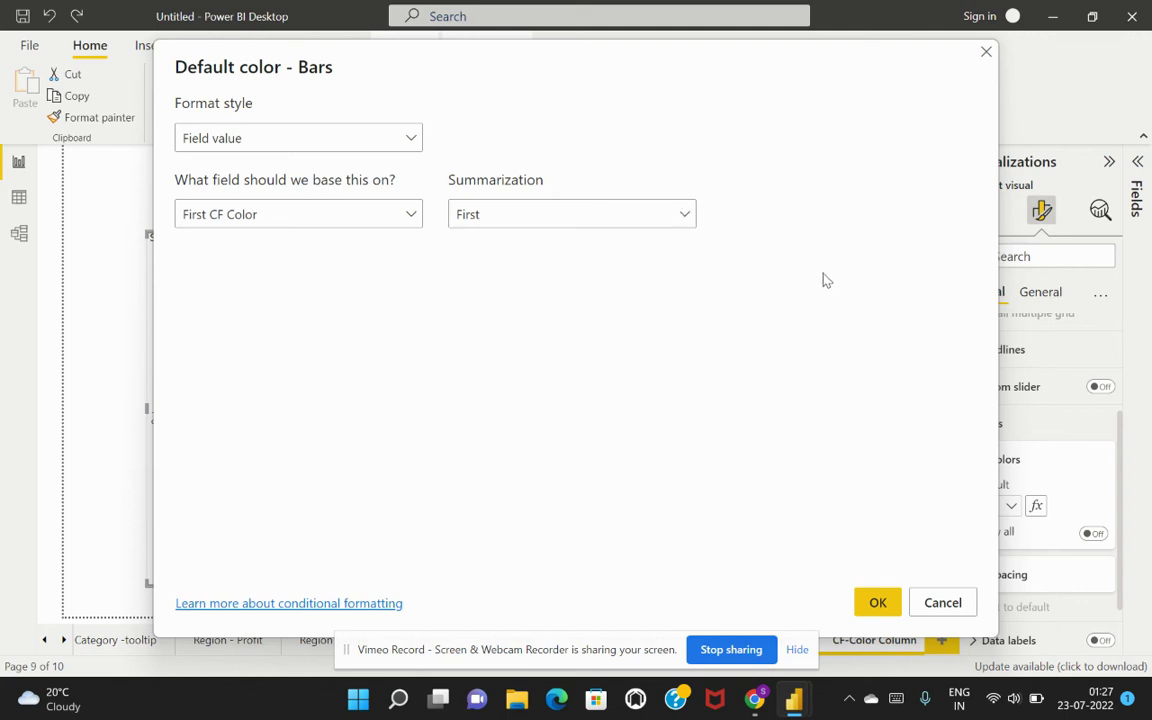
Step: Confirm the field-value colouring with OK and return to the report
click(880, 604)
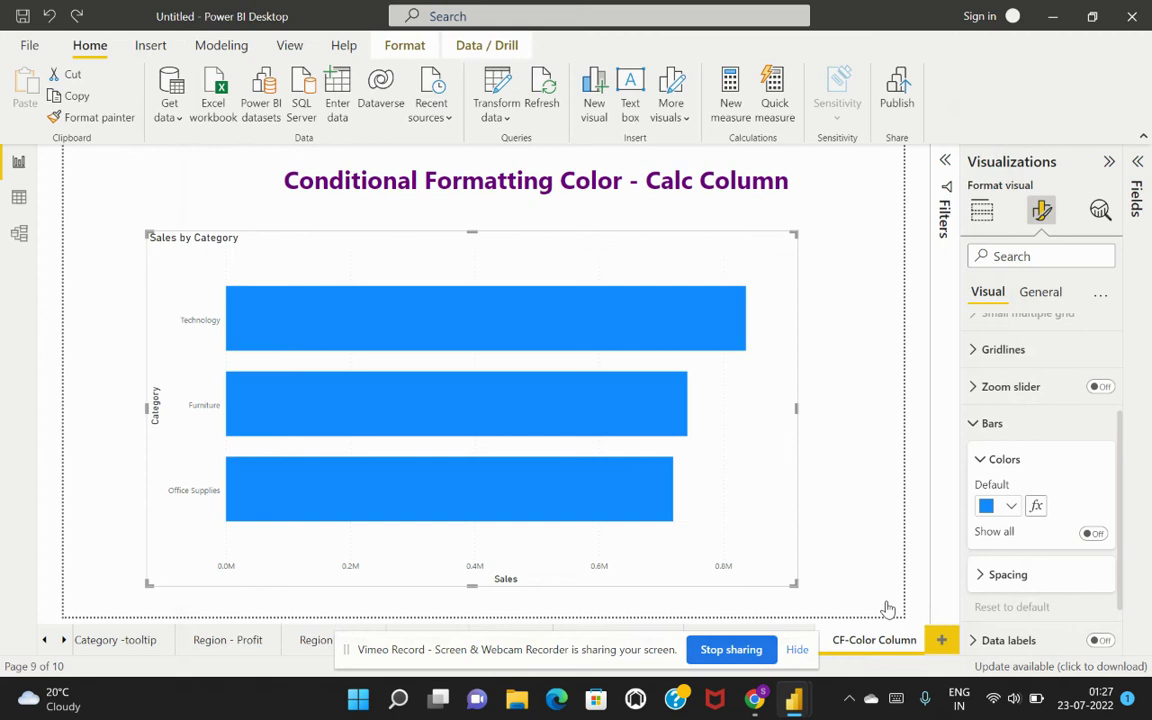